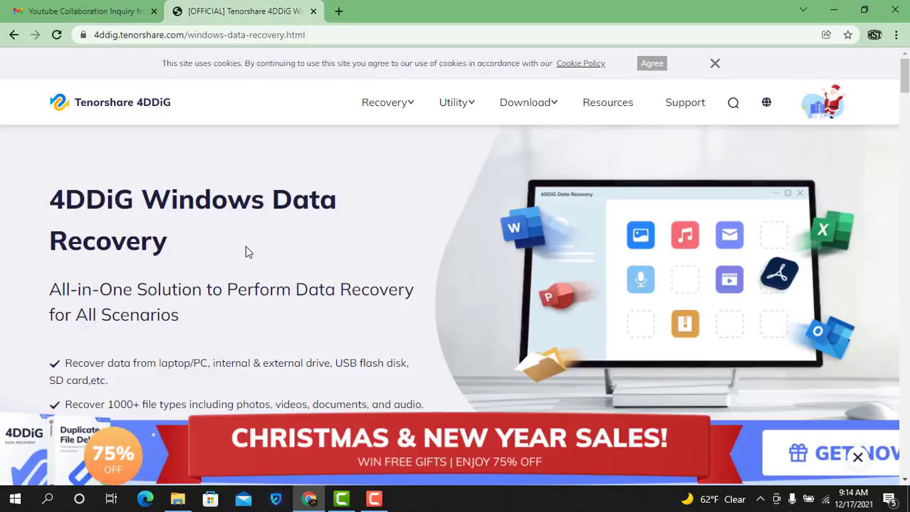
Step: Scroll the web page, then minimize Chrome to reveal the desktop
scroll(254, 197, "down", 2)
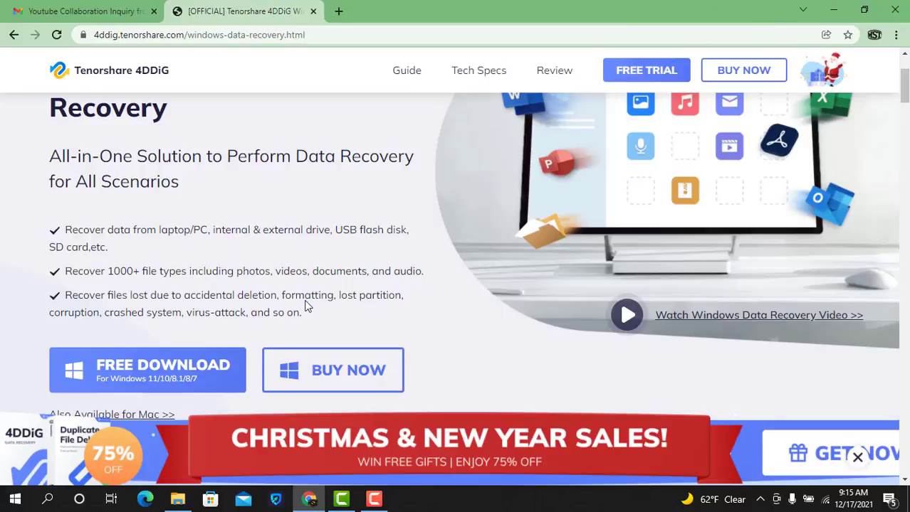
scroll(309, 300, "down", 1)
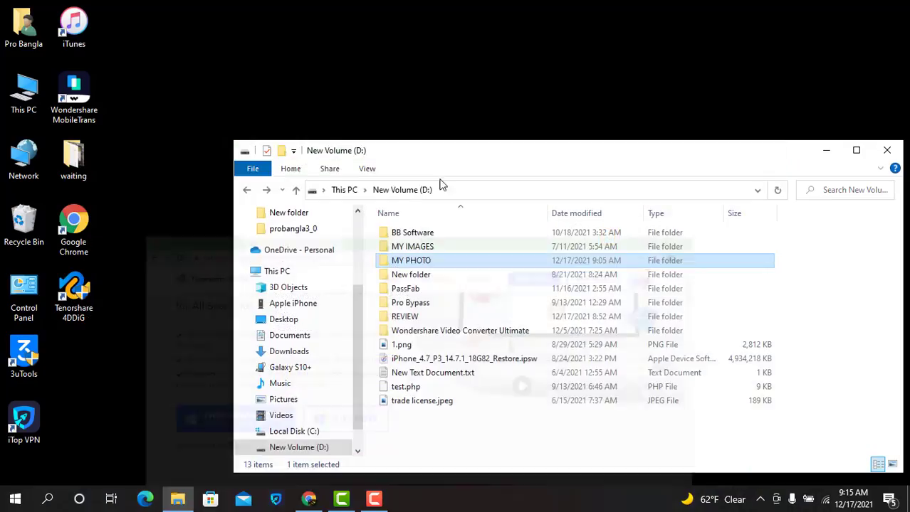
left_click(833, 10)
Step: Confirm the MY PHOTO folder on D: is empty, close Explorer, and launch Tenorshare 4DDiG
double_click(423, 259)
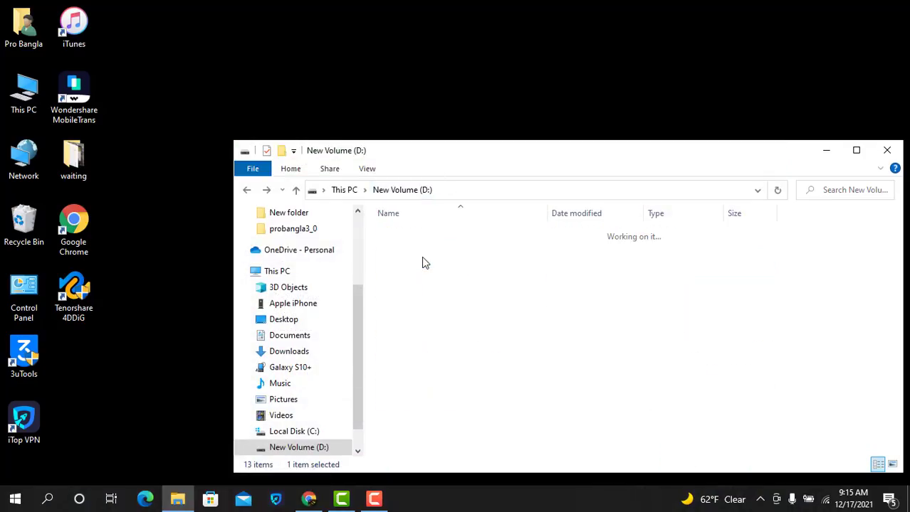
left_click_drag(638, 156, 617, 70)
left_click(858, 66)
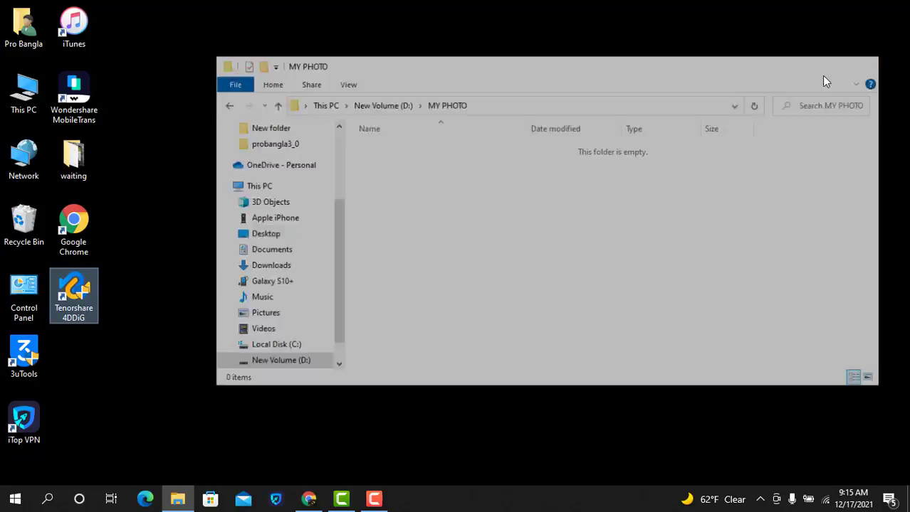
double_click(81, 308)
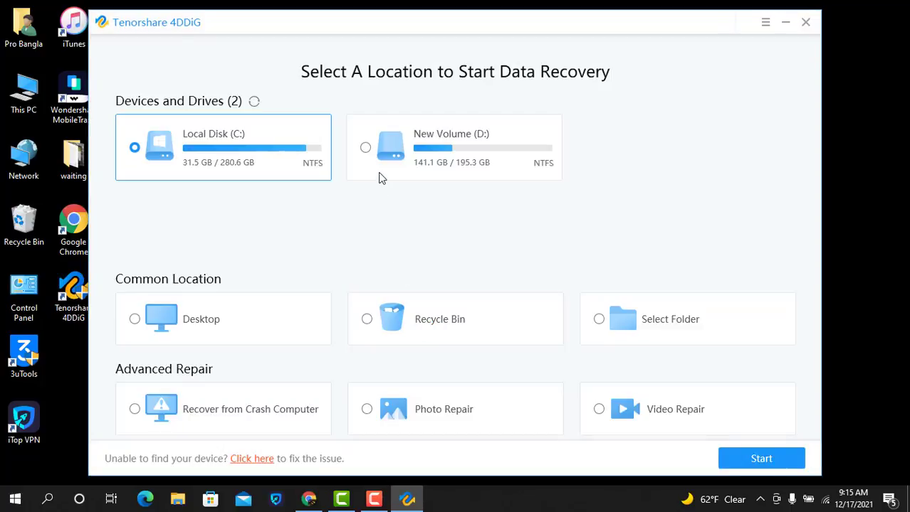
Step: Scan New Volume (D:) and tick the MY PHOTO folder under Deleted Files (91 files, 713.78 MB)
left_click(375, 153)
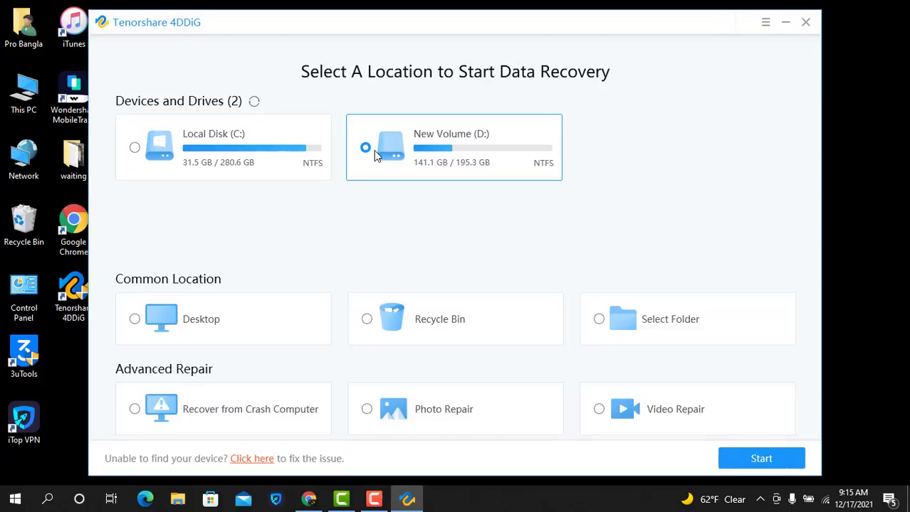
double_click(430, 152)
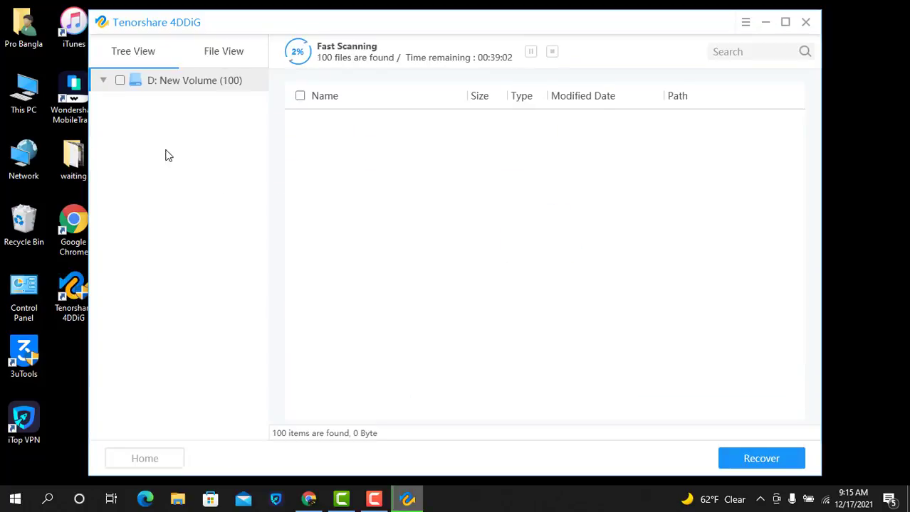
left_click(104, 82)
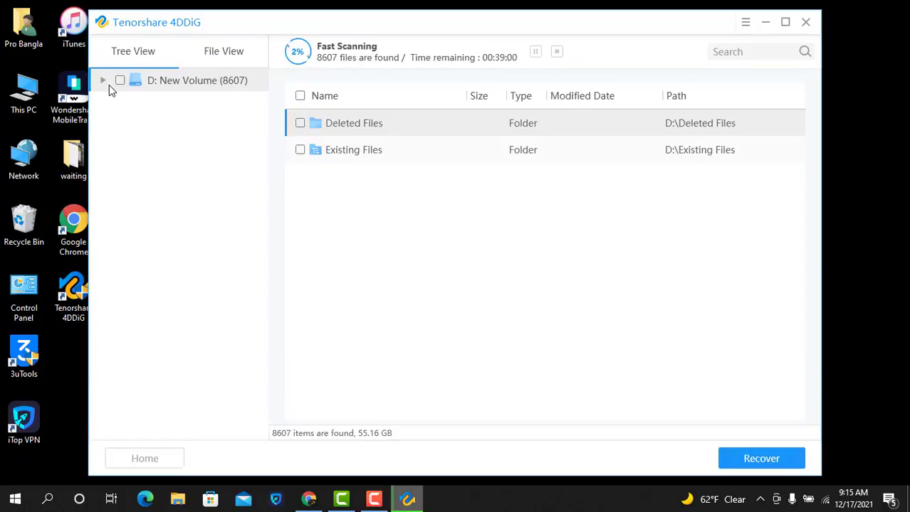
left_click(104, 81)
left_click(129, 106)
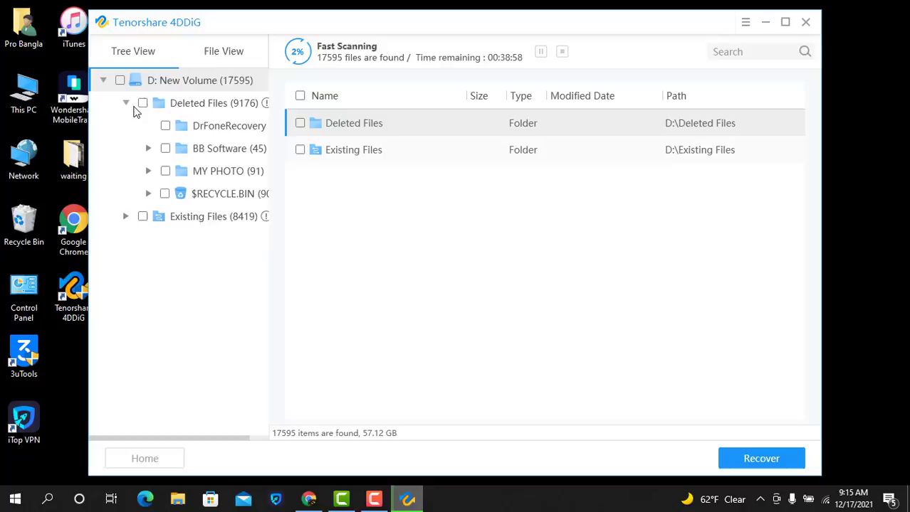
left_click(166, 174)
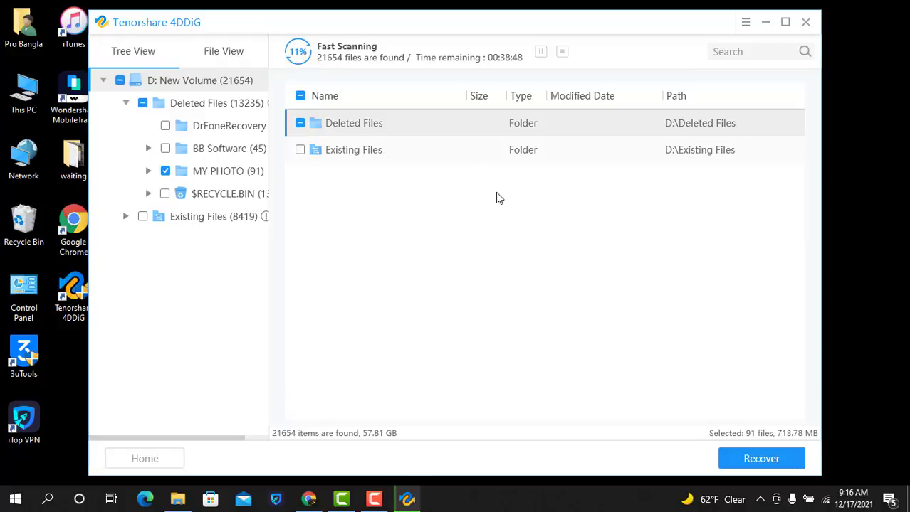
Step: Show D:'s empty MY PHOTO folder in a narrow Explorer window on the right, with 4DDiG shifted left
left_click(433, 335)
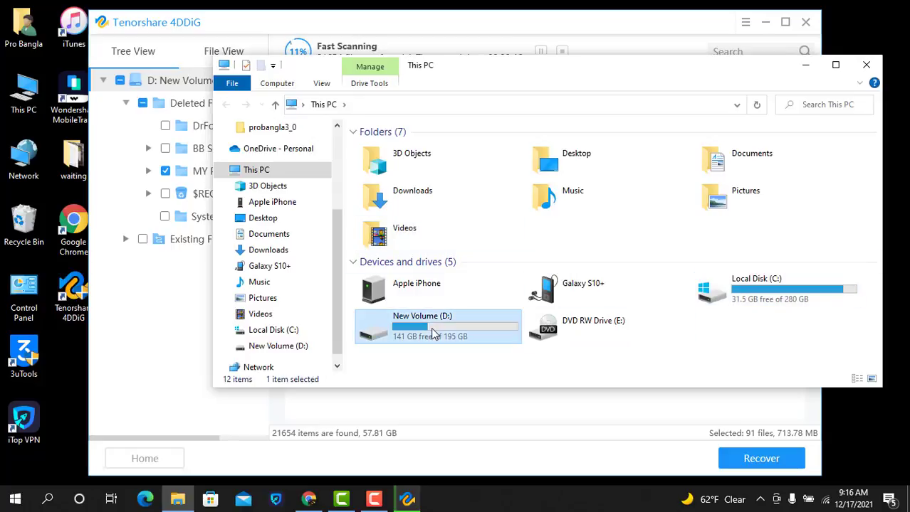
double_click(433, 335)
double_click(392, 178)
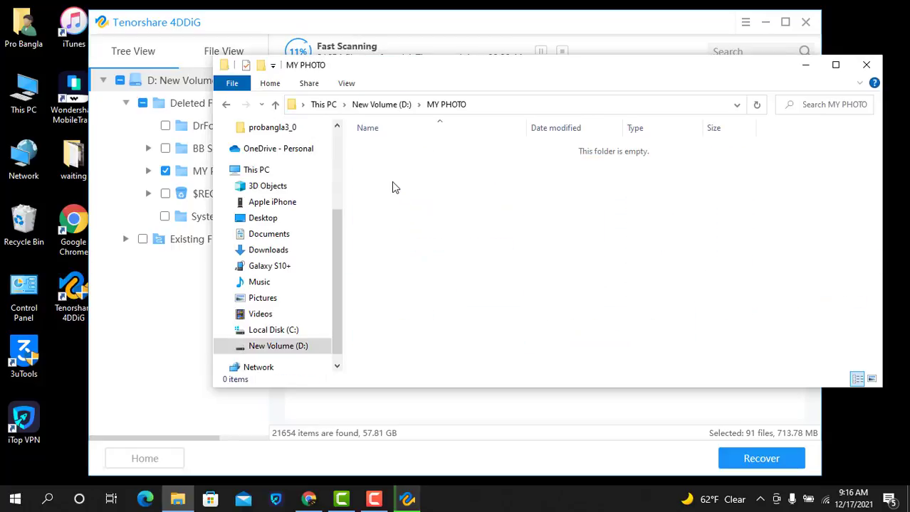
left_click_drag(879, 163, 517, 163)
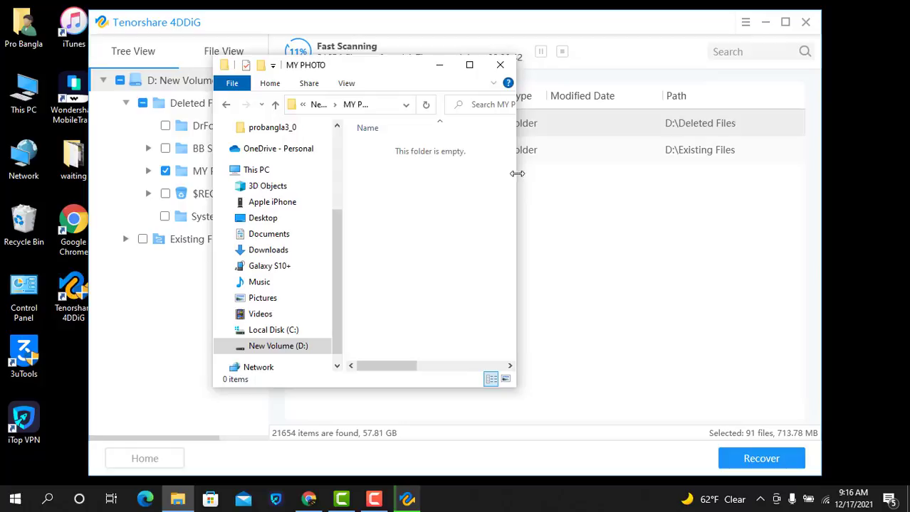
left_click_drag(392, 75, 762, 140)
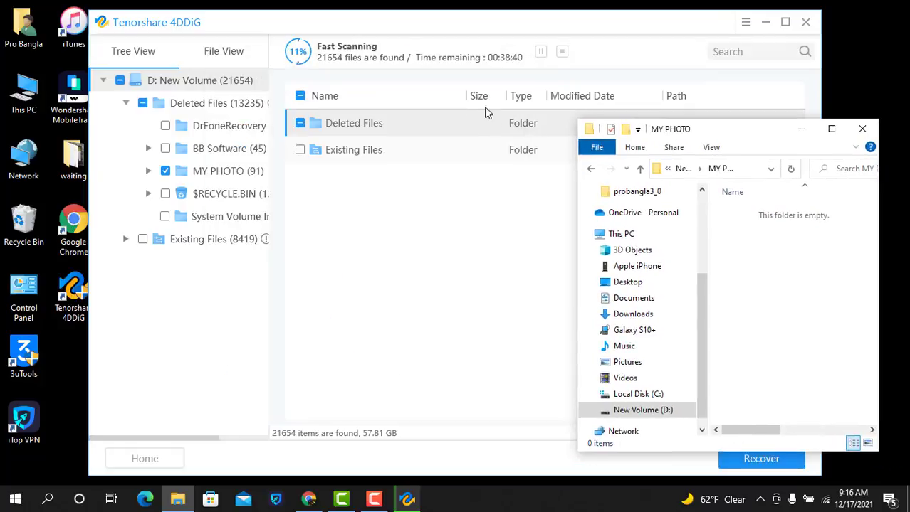
left_click_drag(365, 24, 330, 22)
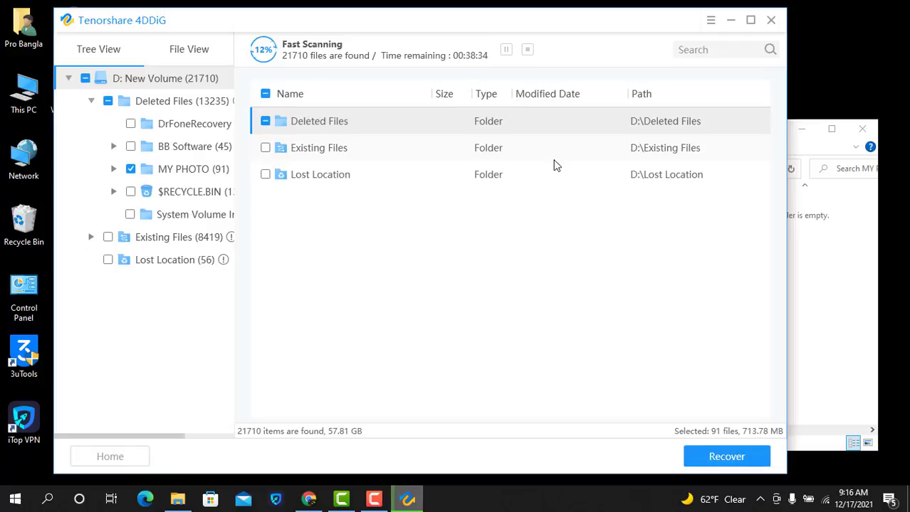
Step: Stop the running scan at 21,710 files found and dismiss the results tips
left_click(527, 49)
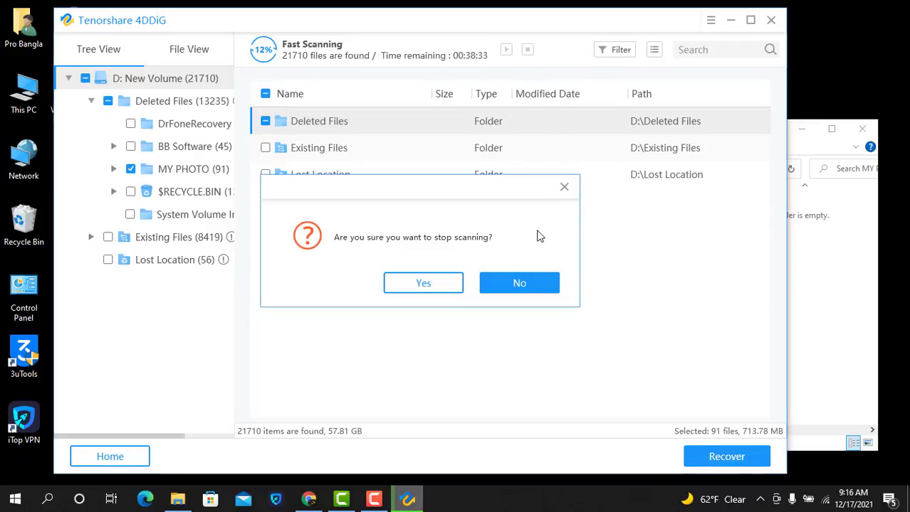
left_click(425, 283)
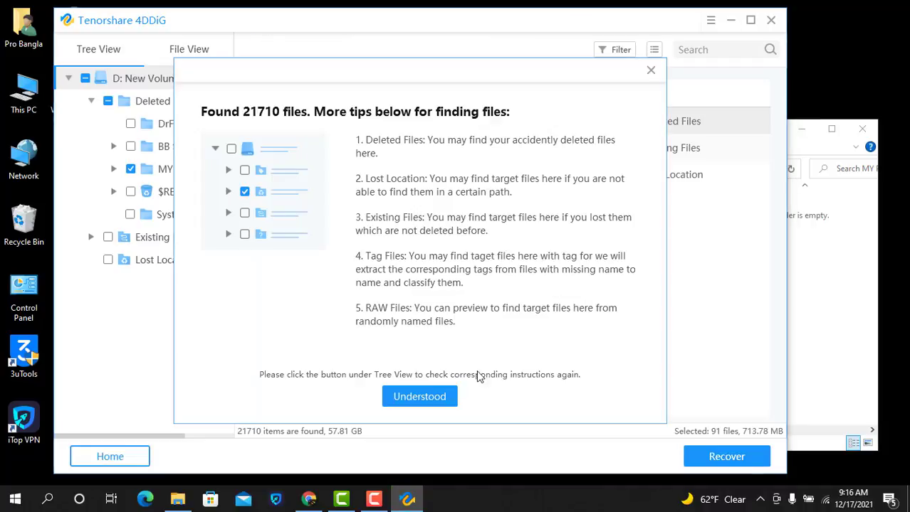
left_click(413, 400)
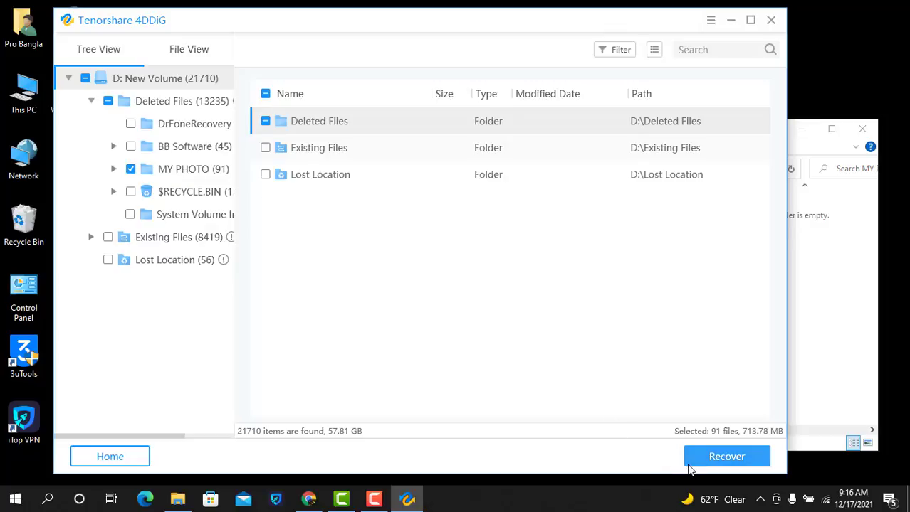
Step: Recover the 91 ticked files into D:'s MY PHOTO folder despite the warning, then view the output
left_click(726, 458)
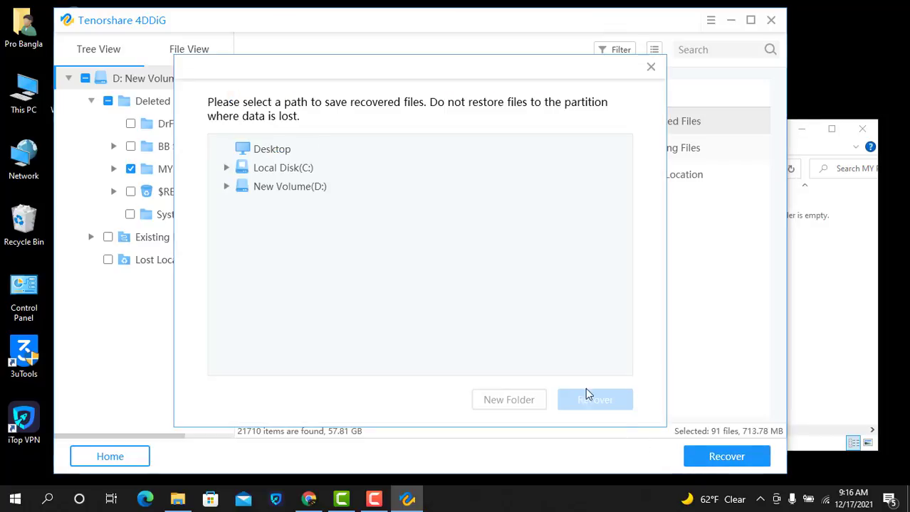
left_click(227, 187)
left_click(314, 245)
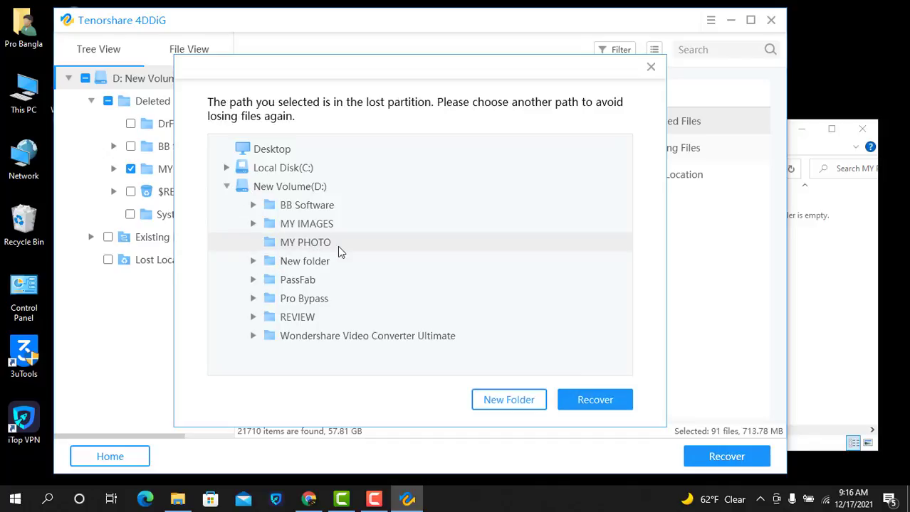
left_click(600, 402)
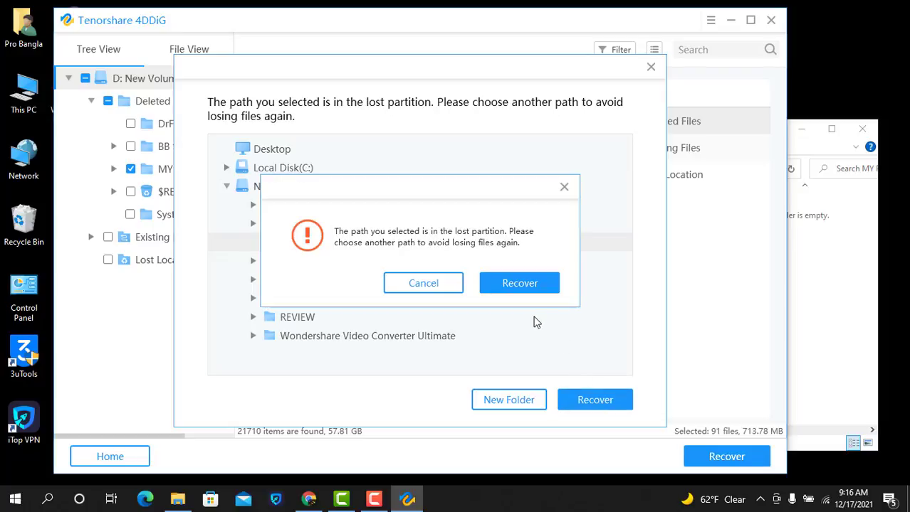
left_click(533, 287)
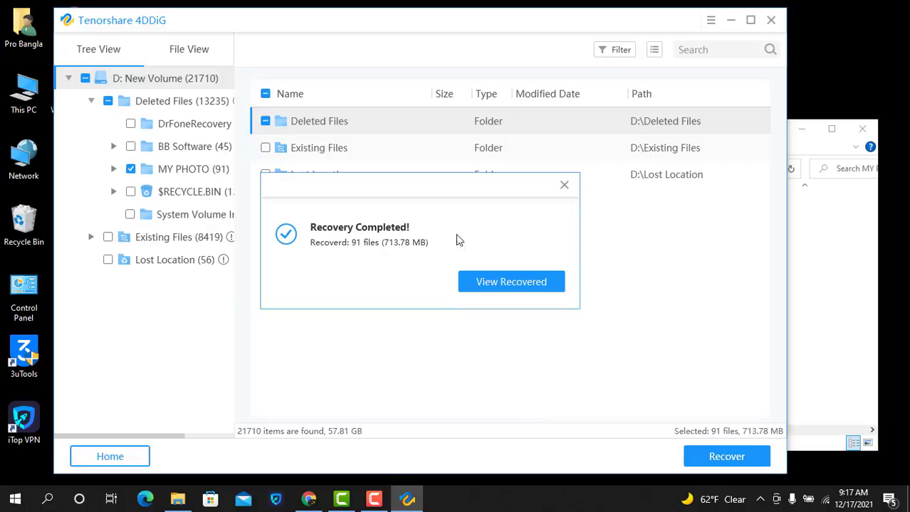
left_click(511, 281)
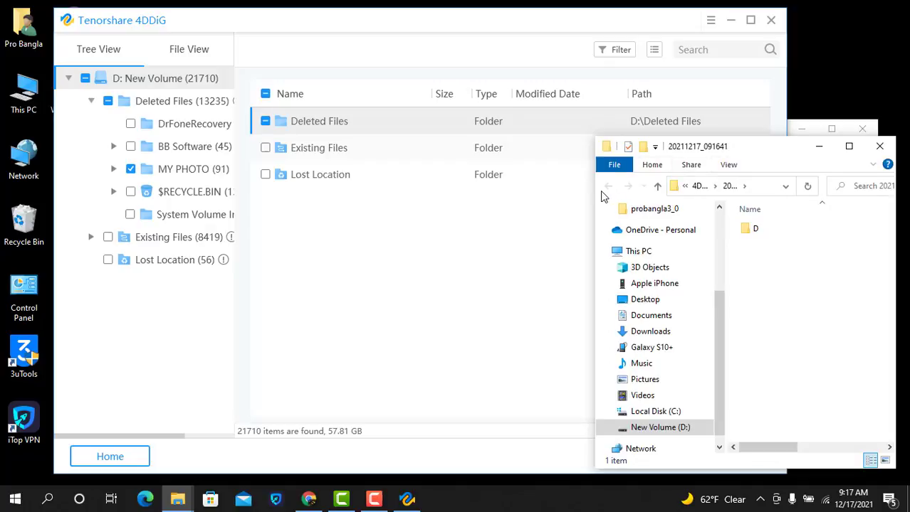
Step: Navigate to MY PHOTO\4DDIG\20211217_091641\D\Deleted Files\MY PHOTO to reach the recovered photos
left_click_drag(595, 192, 215, 199)
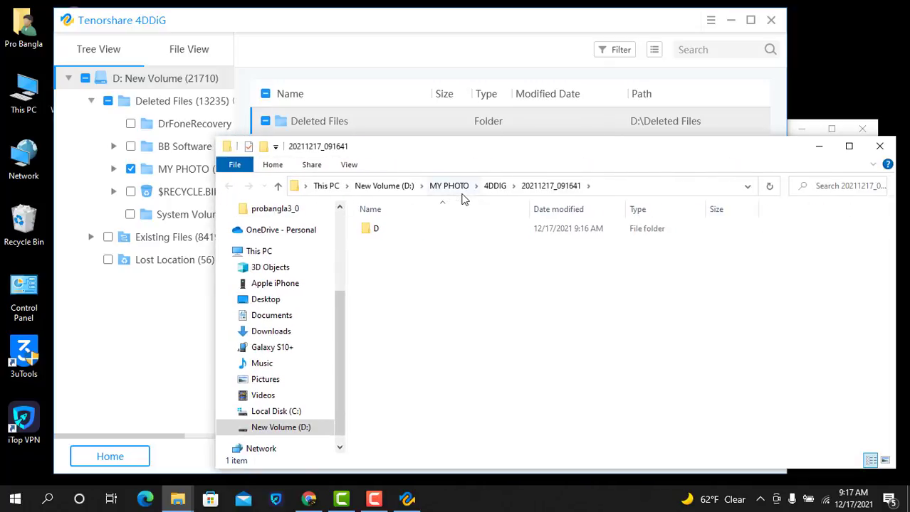
left_click(452, 187)
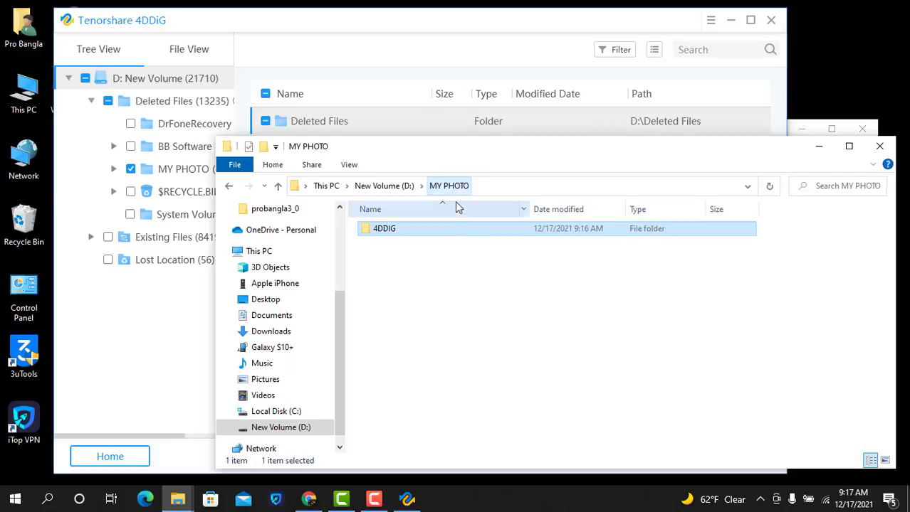
left_click(396, 186)
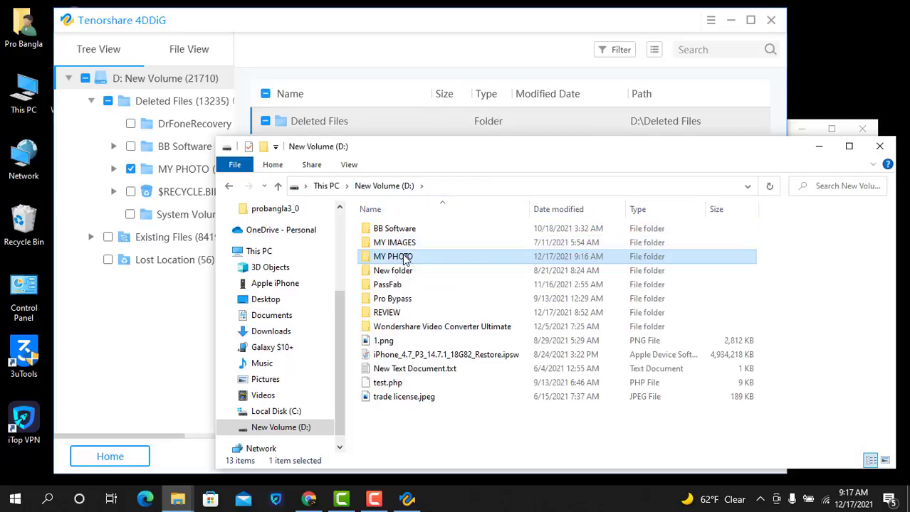
double_click(415, 257)
double_click(400, 233)
double_click(426, 237)
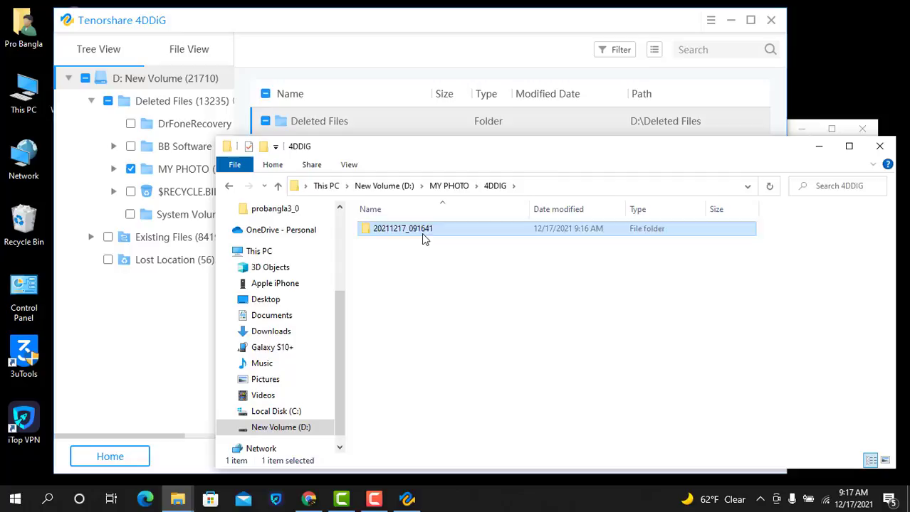
double_click(406, 234)
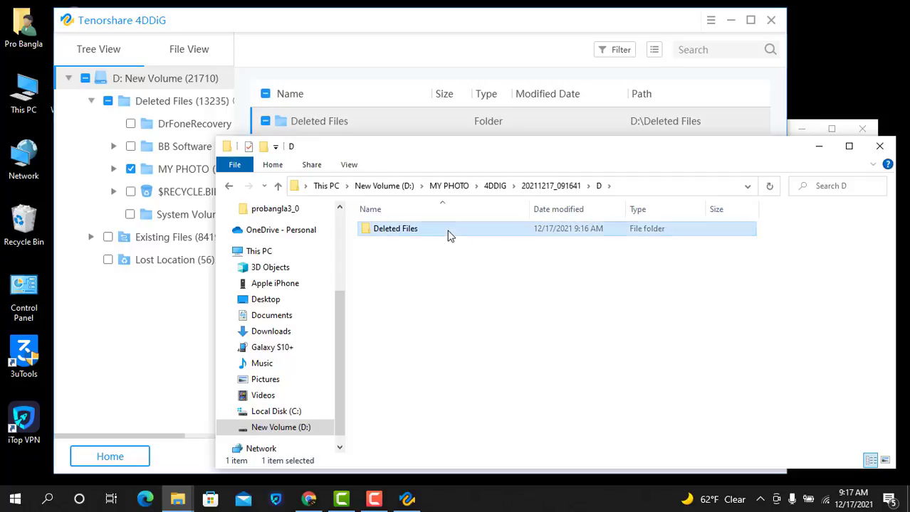
double_click(448, 235)
double_click(465, 236)
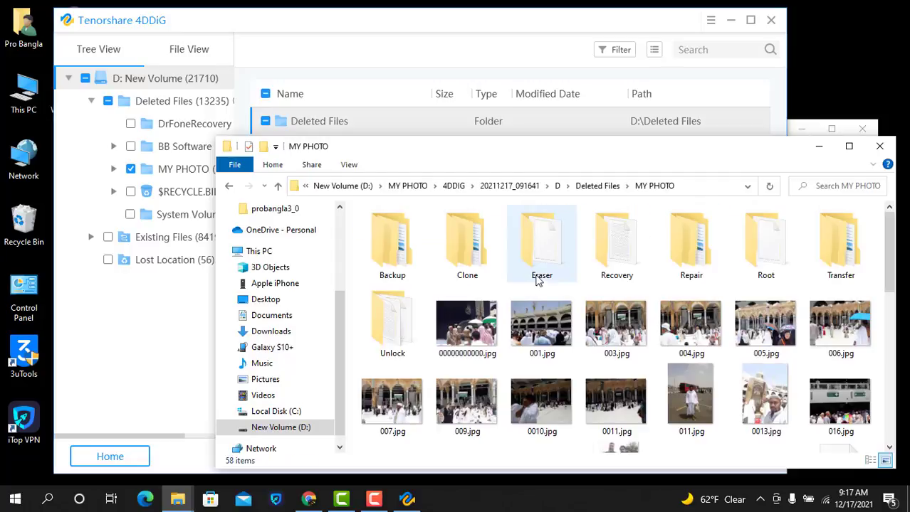
Step: Maximize Explorer to browse the 58 recovered items as thumbnails, then restore the window
double_click(591, 151)
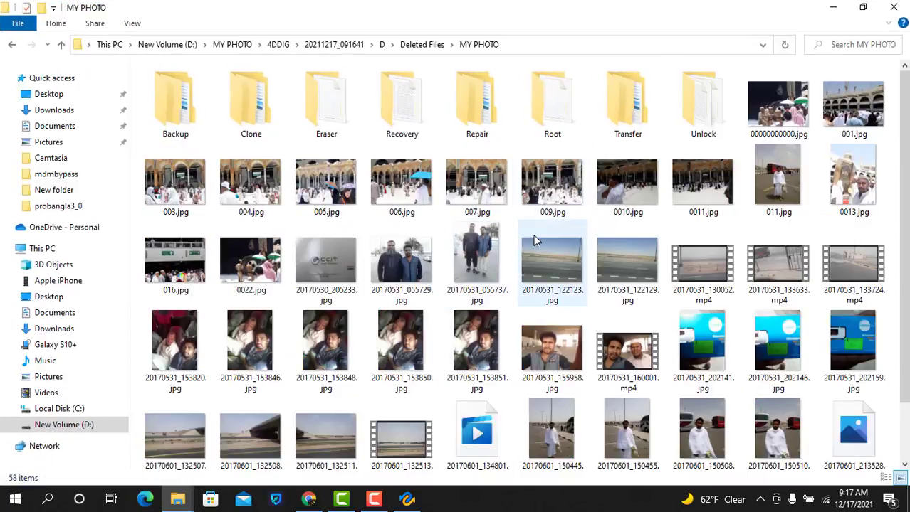
scroll(640, 281, "down", 2)
scroll(640, 281, "up", 2)
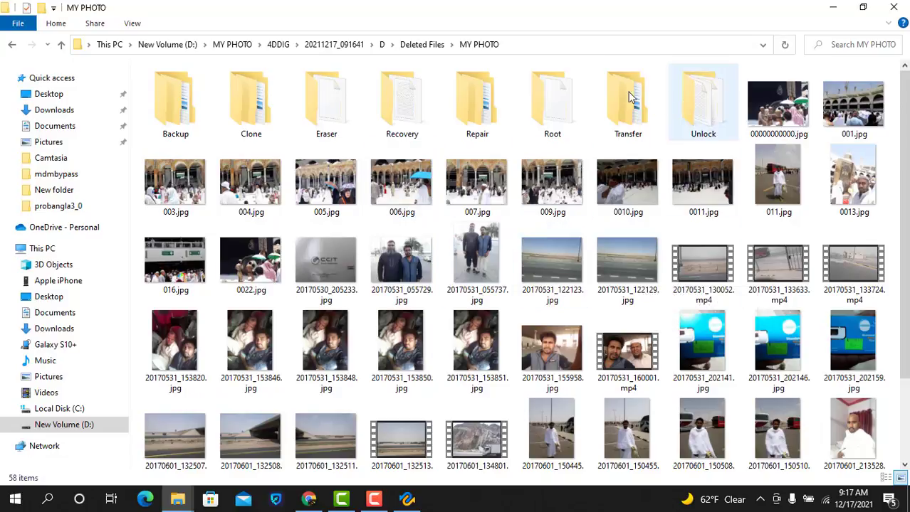
left_click(877, 7)
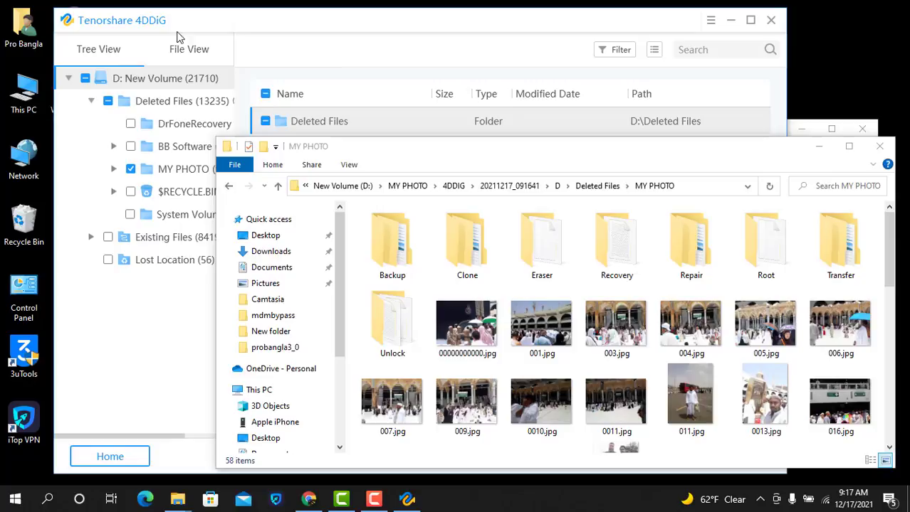
Step: Close the recovered-photos Explorer window and bring the 4DDiG product page in Chrome back up
left_click(879, 146)
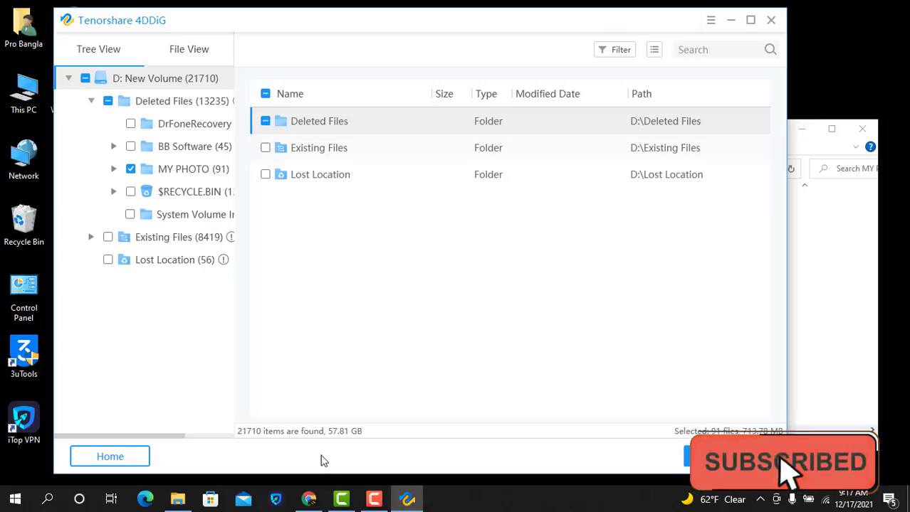
left_click(310, 501)
scroll(356, 327, "up", 3)
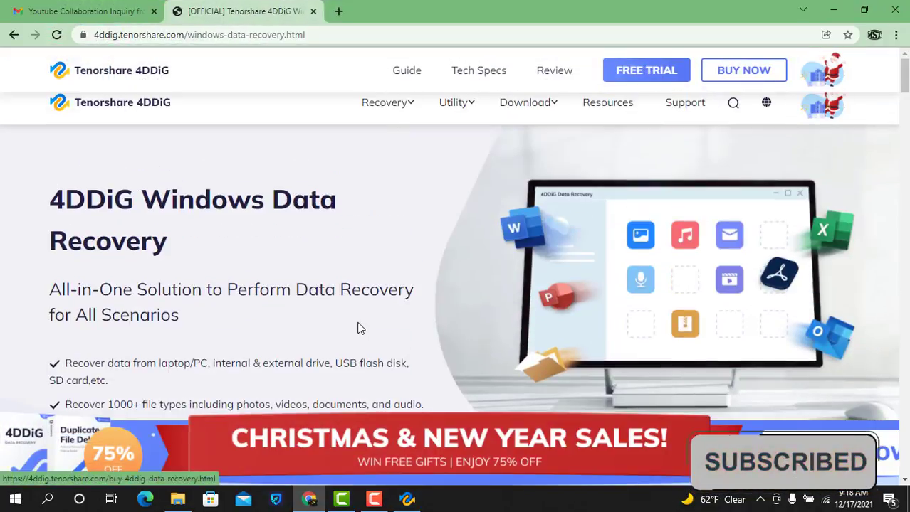